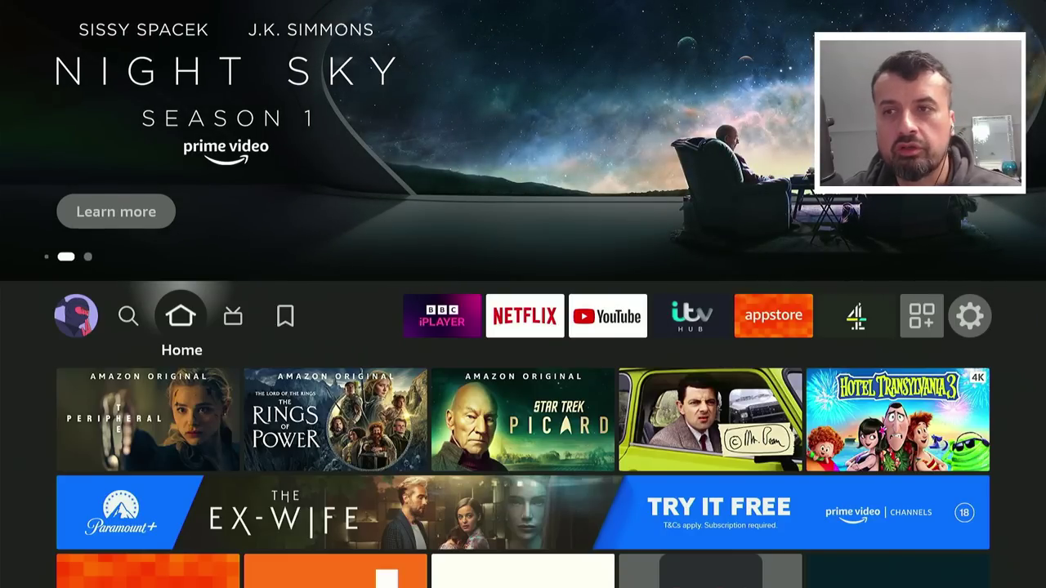
# Go from Home to the Settings section of the main Fire TV screen
pyautogui.press('Right')
pyautogui.press('Right')
pyautogui.press('Right')
pyautogui.press('Right')
pyautogui.press('Right')
pyautogui.press('Right')
pyautogui.press('Right')
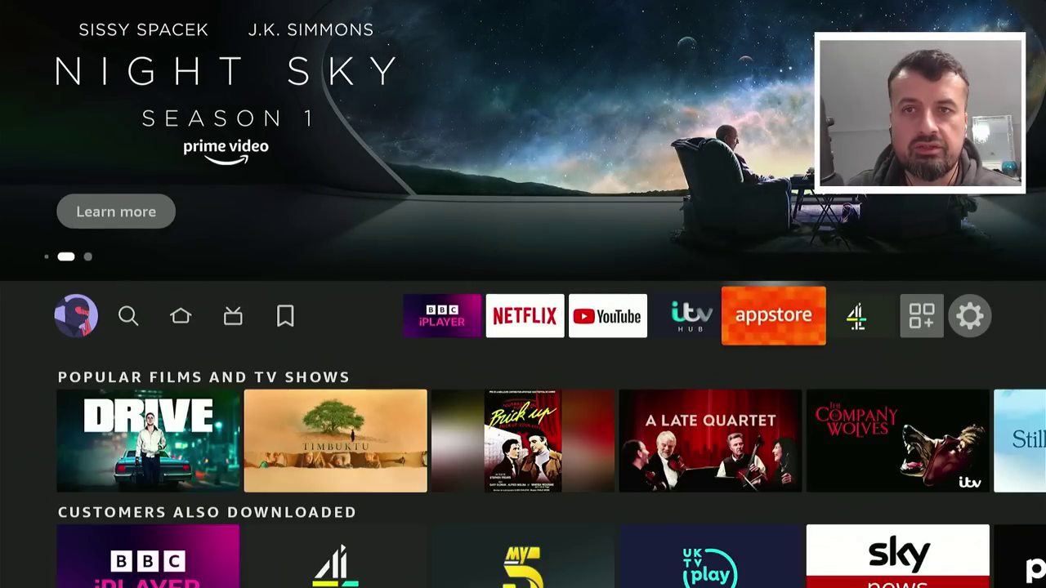
pyautogui.press('Right')
pyautogui.press('Right')
pyautogui.press('Right')
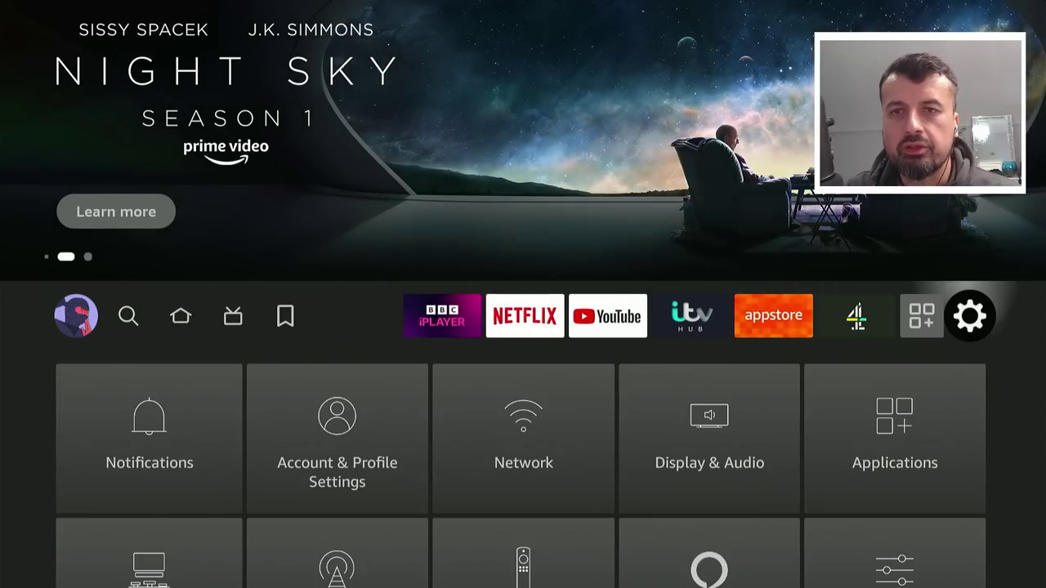
# Open the Display & Audio settings
pyautogui.press('Down')
pyautogui.press('Right')
pyautogui.press('Right')
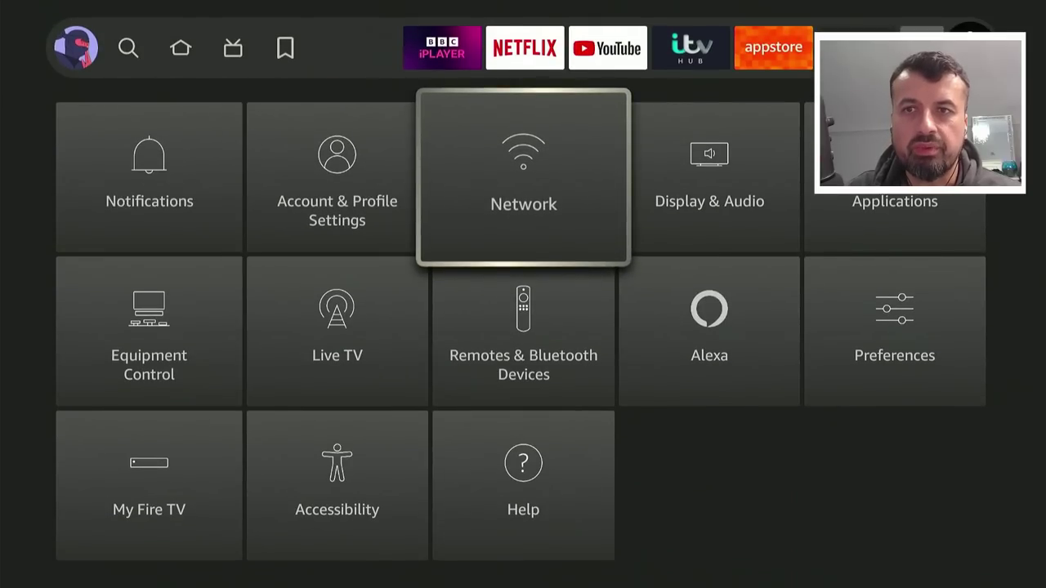
pyautogui.press('Right')
pyautogui.press('Return')
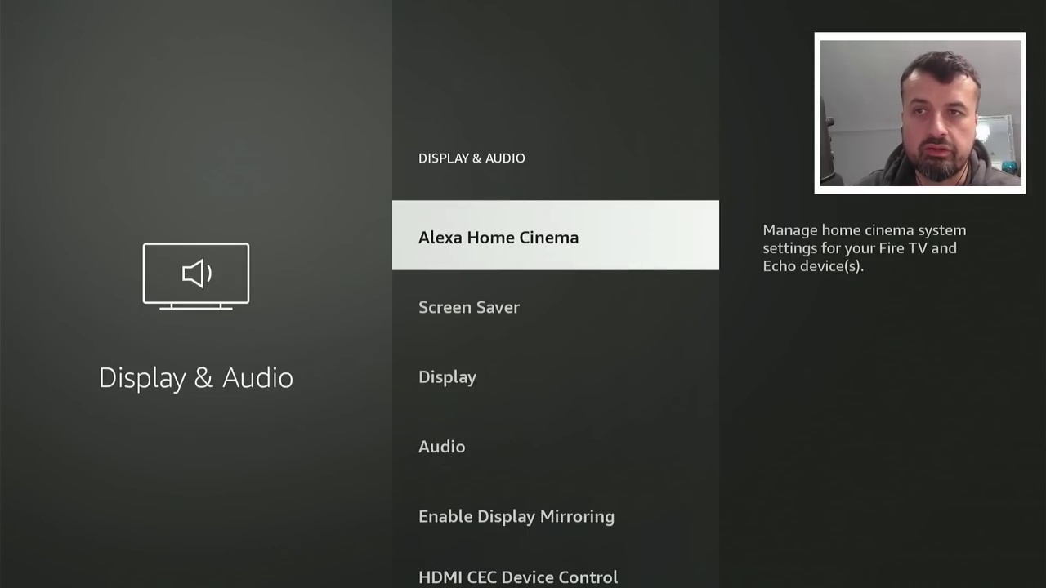
# Try to create an Alexa Home Cinema from the Display & Audio settings
pyautogui.press('Return')
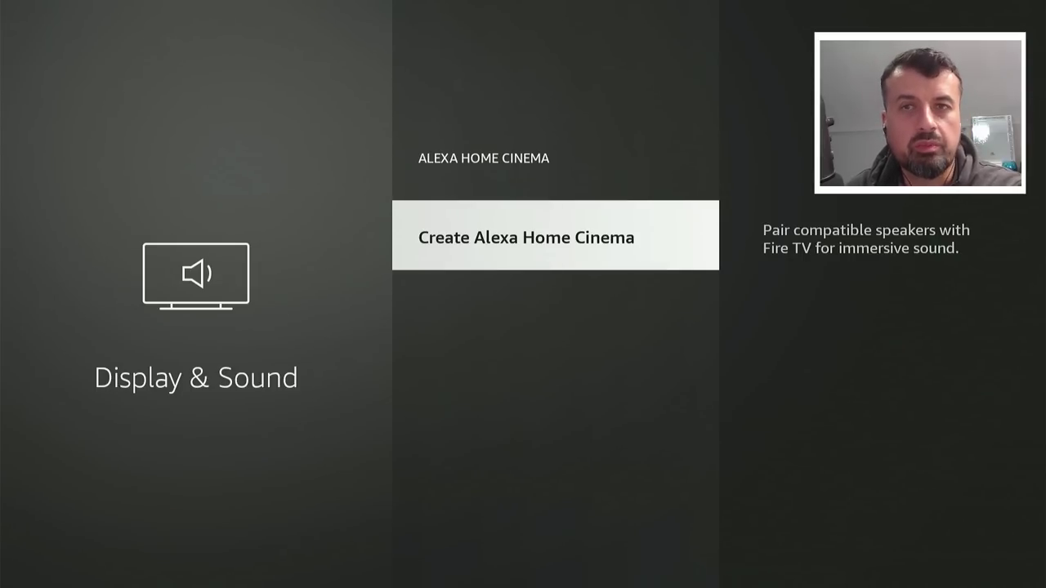
pyautogui.press('Return')
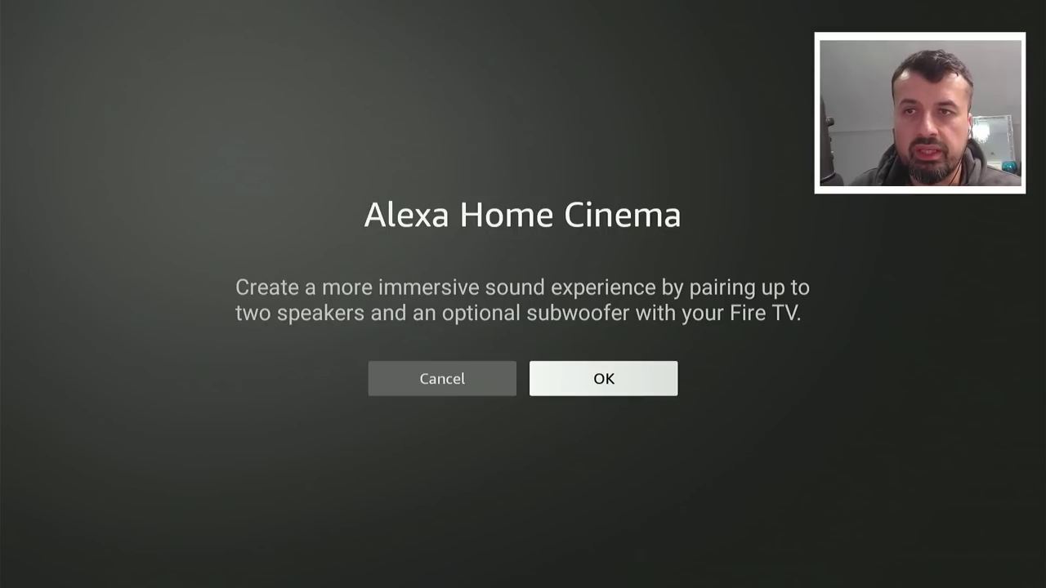
pyautogui.press('Left')
pyautogui.press('Right')
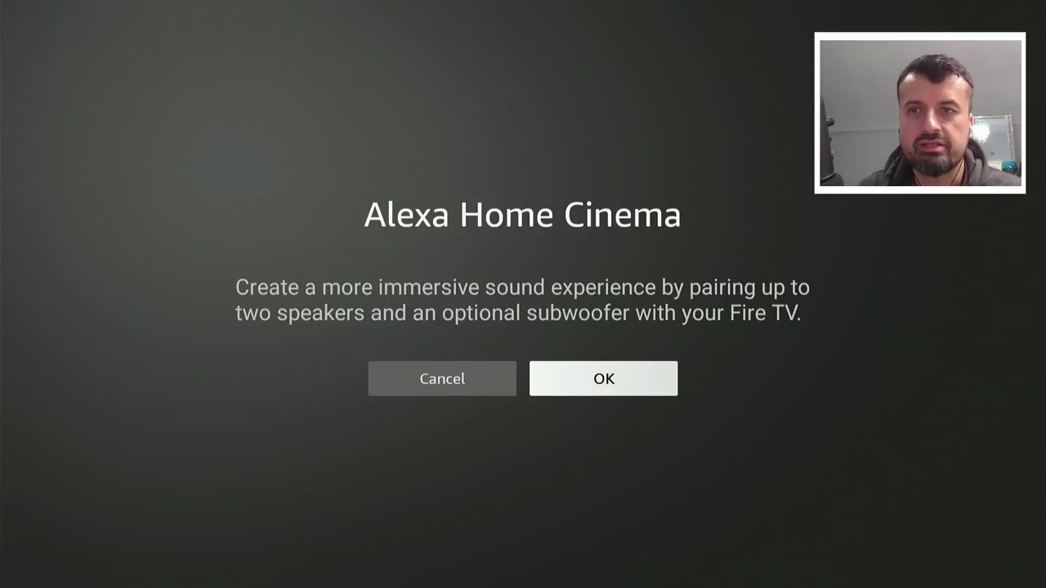
pyautogui.press('Return')
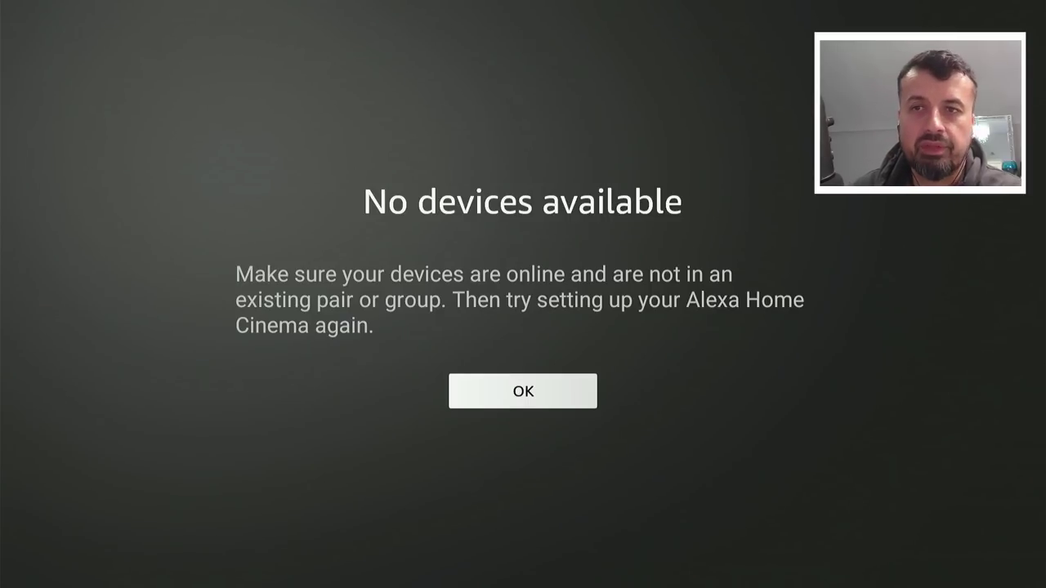
pyautogui.press('Return')
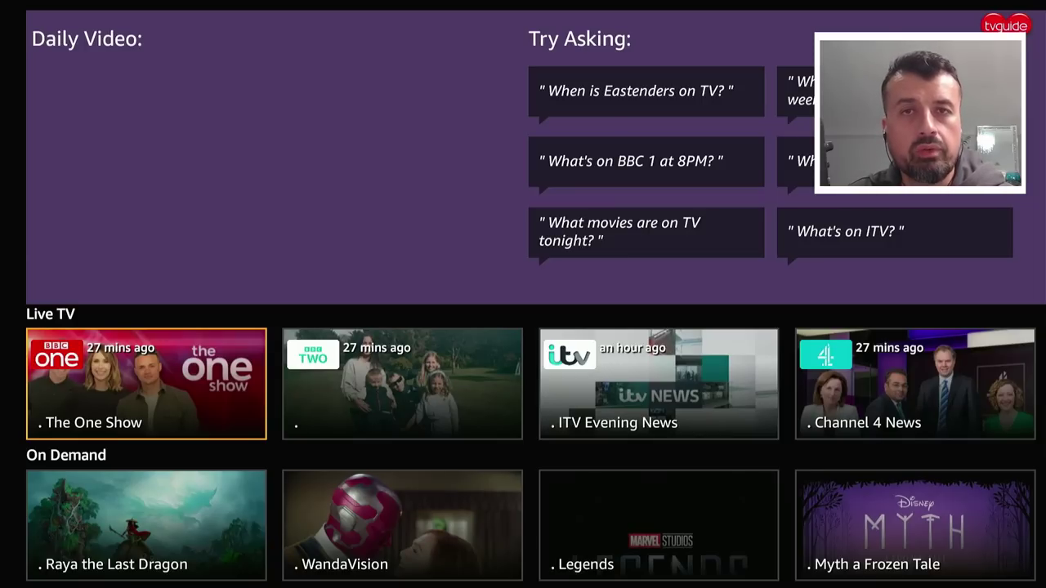
# Look through the Live TV and On Demand rows of the TV guide
pyautogui.press('Right')
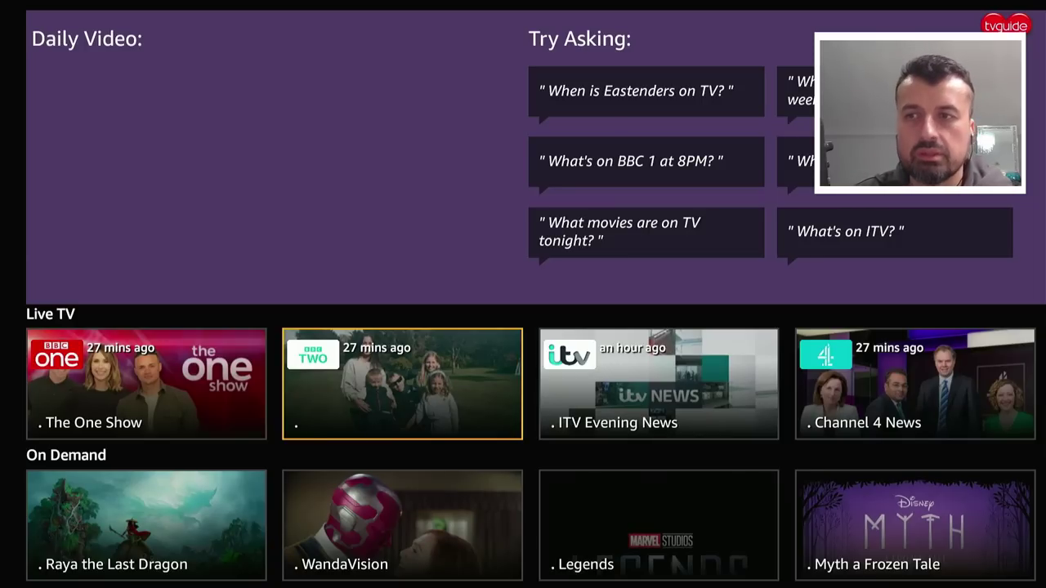
pyautogui.press('Right')
pyautogui.press('Right')
pyautogui.press('Right')
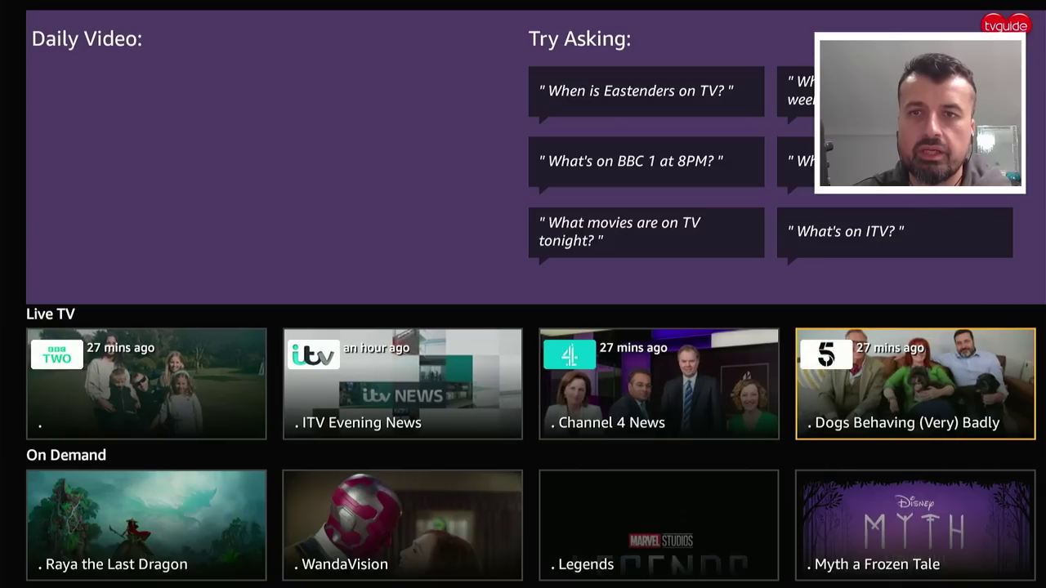
pyautogui.press('Left')
pyautogui.press('Left')
pyautogui.press('Left')
pyautogui.press('Down')
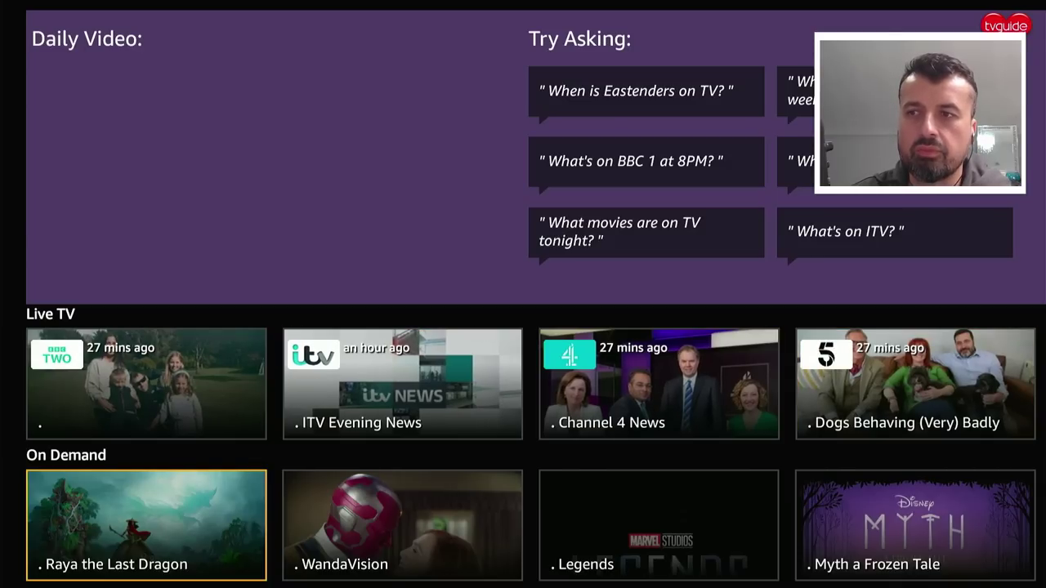
pyautogui.press('Right')
pyautogui.press('Right')
pyautogui.press('Right')
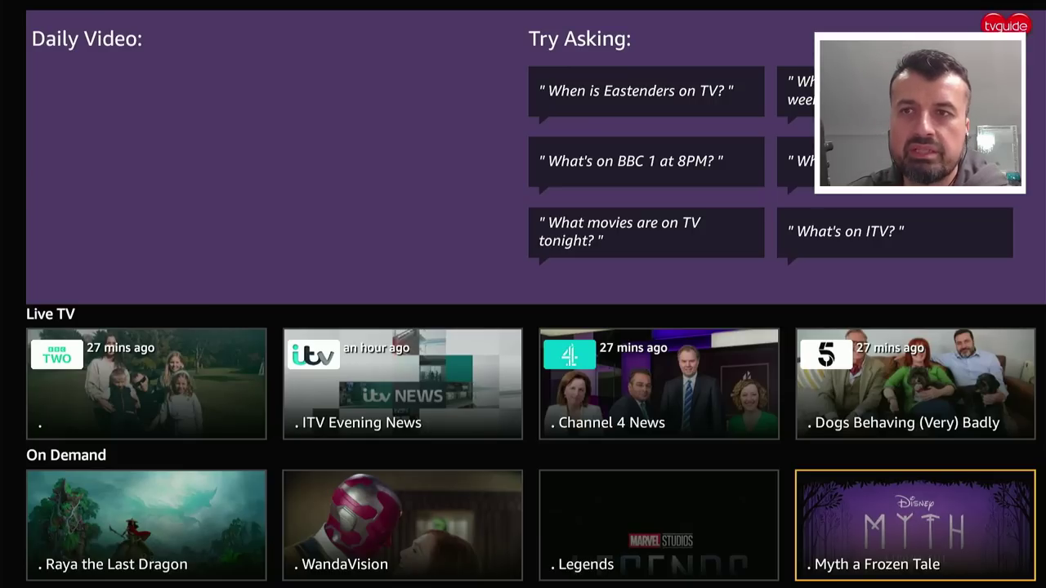
pyautogui.press('Right')
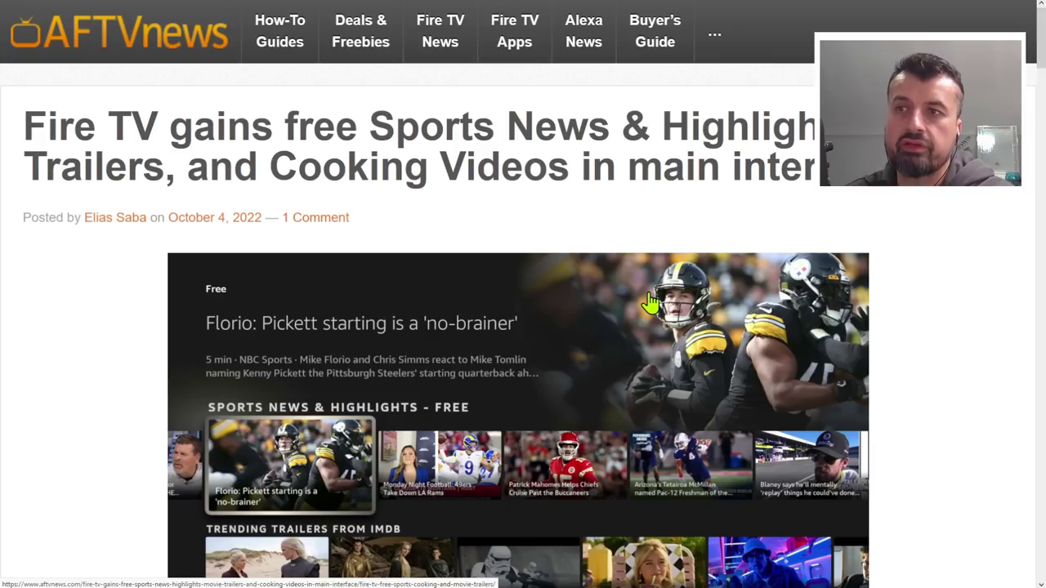
# Read the AFTVnews article about free sports news, movie trailers and cooking videos in the Fire TV interface
pyautogui.scroll(-2, 483, 300)
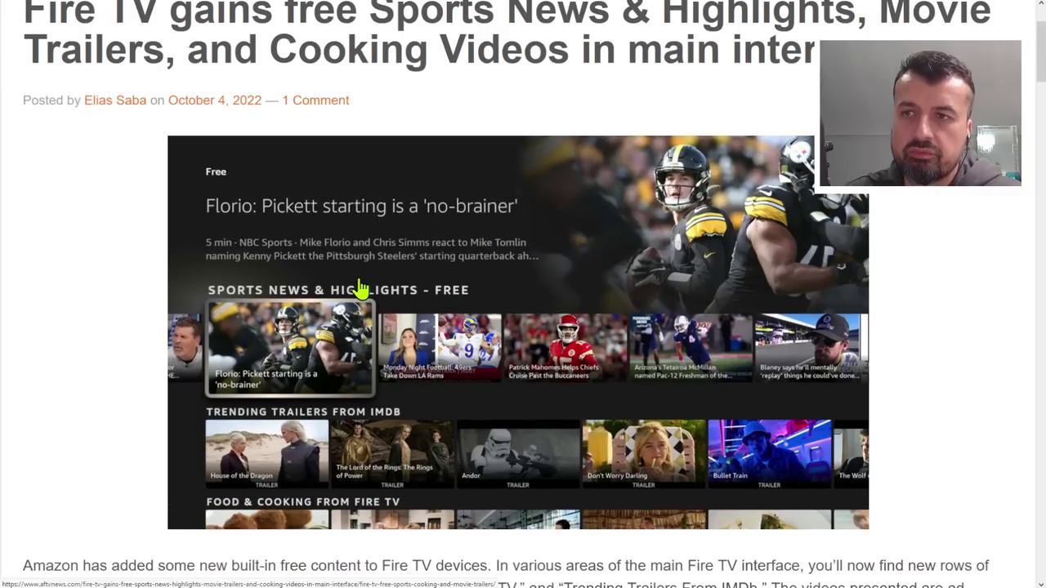
pyautogui.scroll(-4, 359, 294)
pyautogui.scroll(-2, 360, 288)
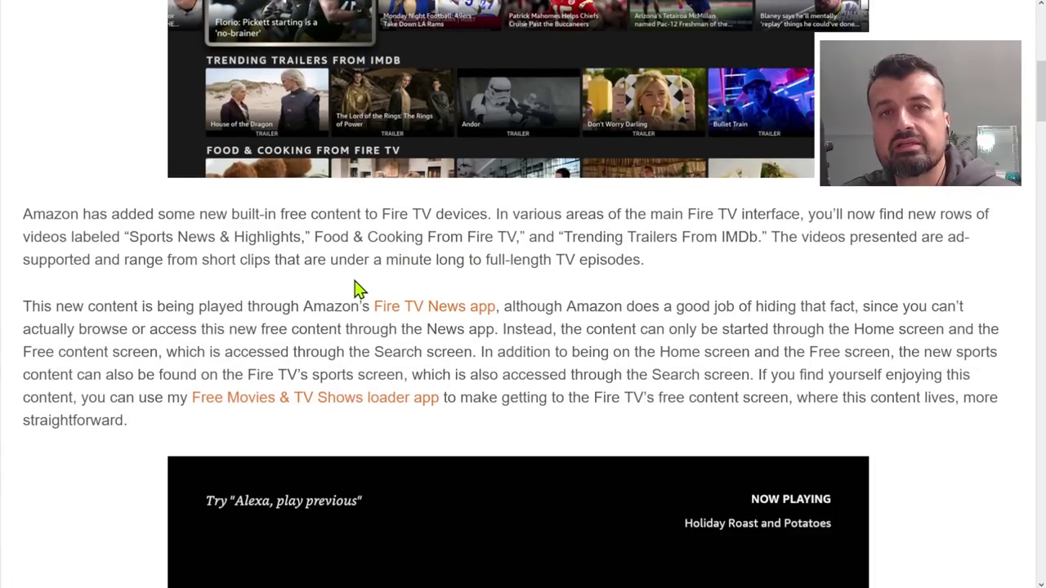
pyautogui.scroll(-3, 360, 288)
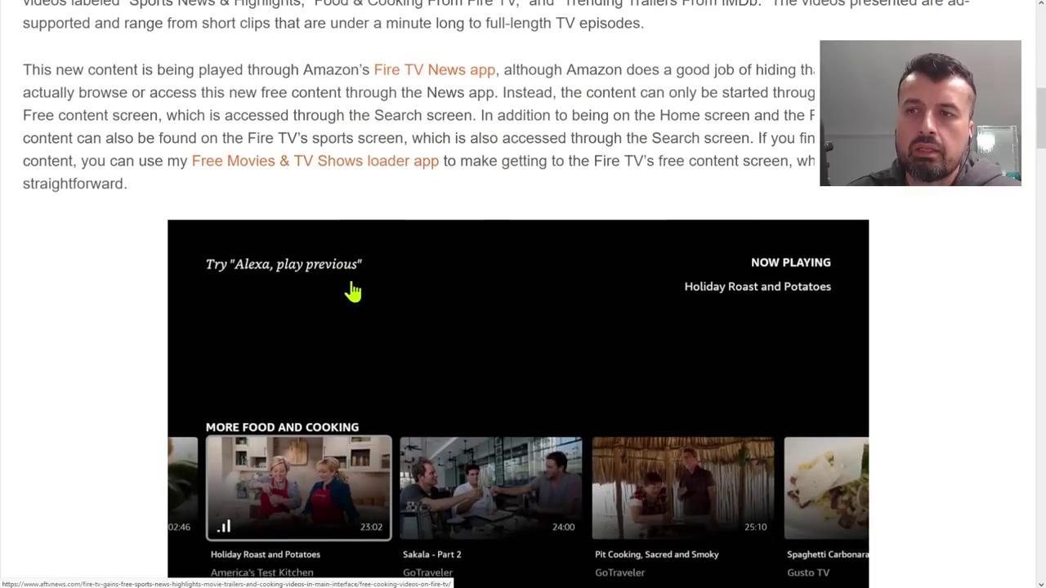
pyautogui.scroll(-4, 355, 290)
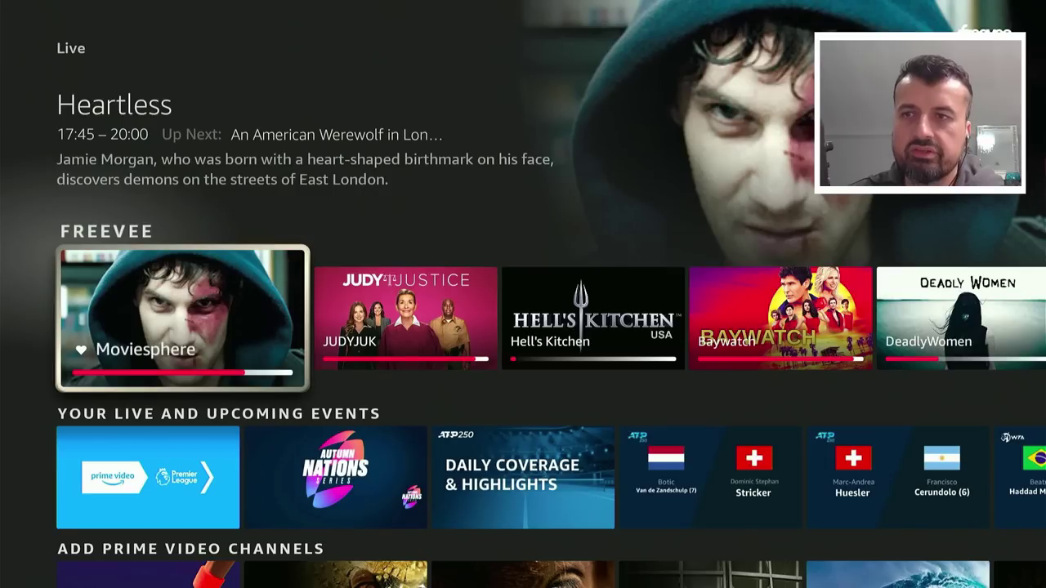
# Browse the Your Live and Upcoming Events row below the Freevee channels on the Live screen
pyautogui.press('Down')
pyautogui.press('Right')
pyautogui.press('Right')
pyautogui.press('Right')
pyautogui.press('Right')
pyautogui.press('Down')
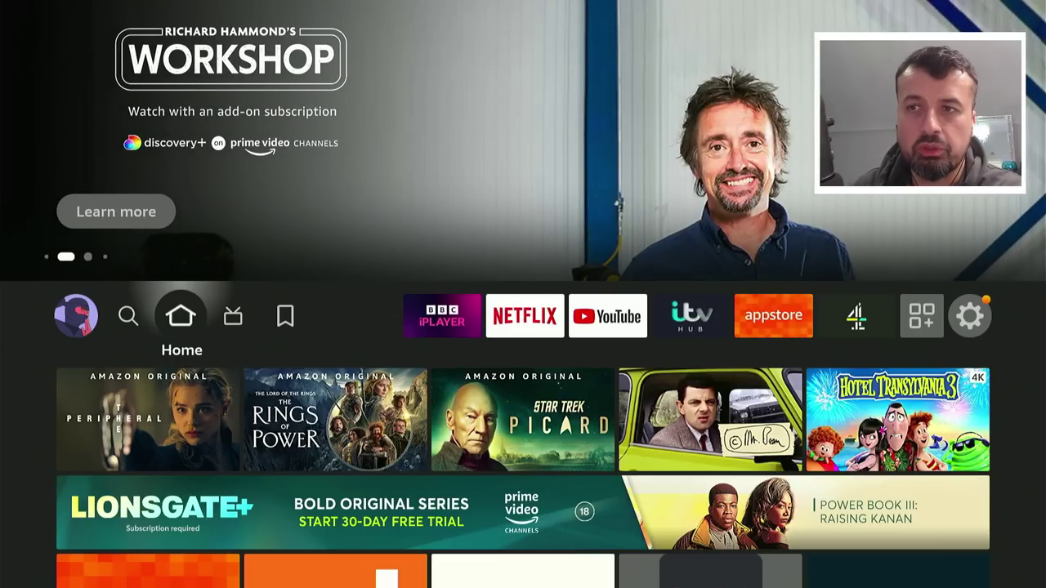
pyautogui.press('Right')
pyautogui.press('Left')
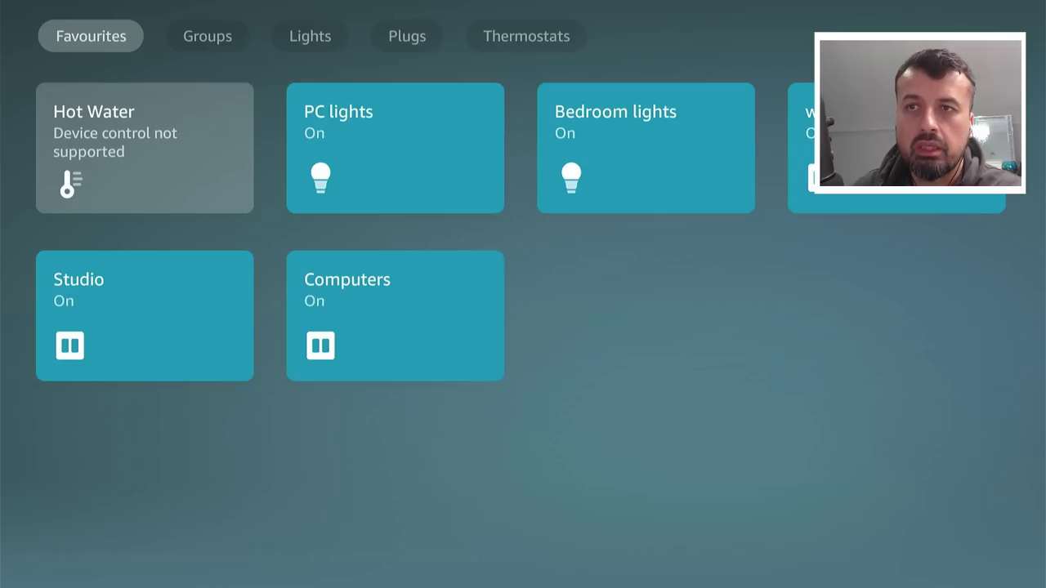
# Look through the Favourites, Groups, Lights, Plugs and Thermostats categories of the smart home dashboard
pyautogui.press('Down')
pyautogui.press('Left')
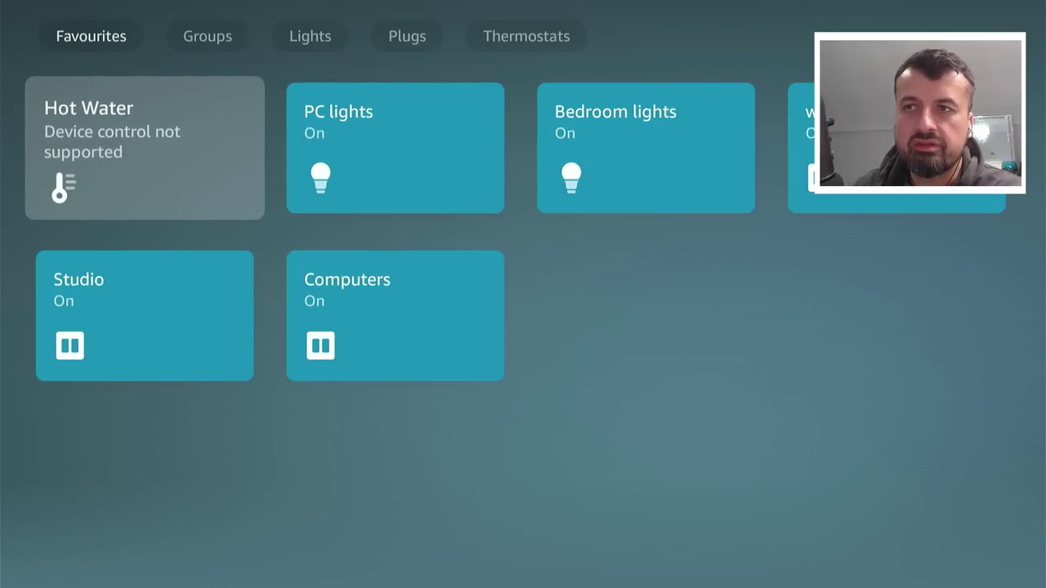
pyautogui.press('Up')
pyautogui.press('Right')
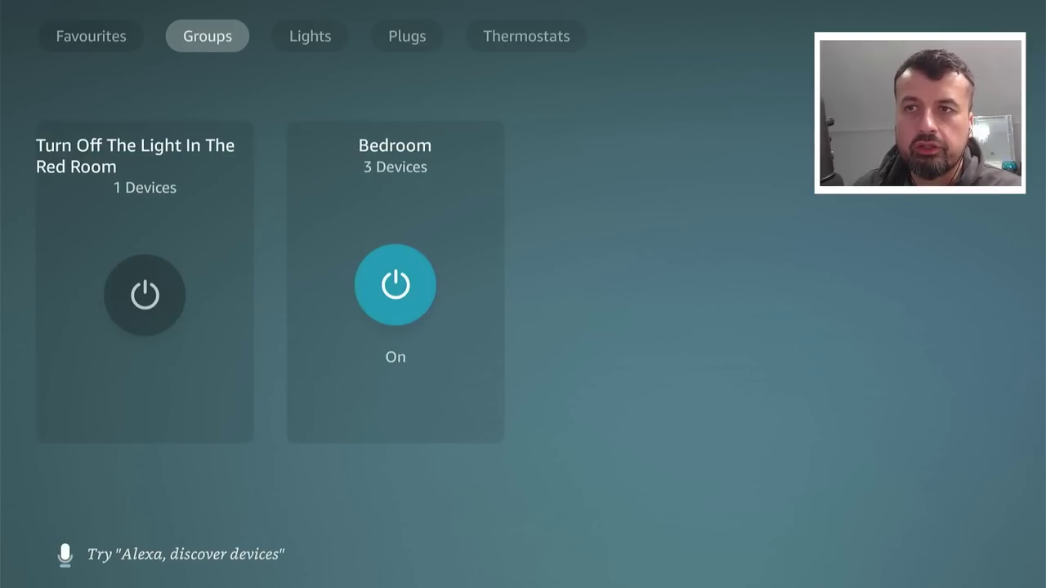
pyautogui.press('Right')
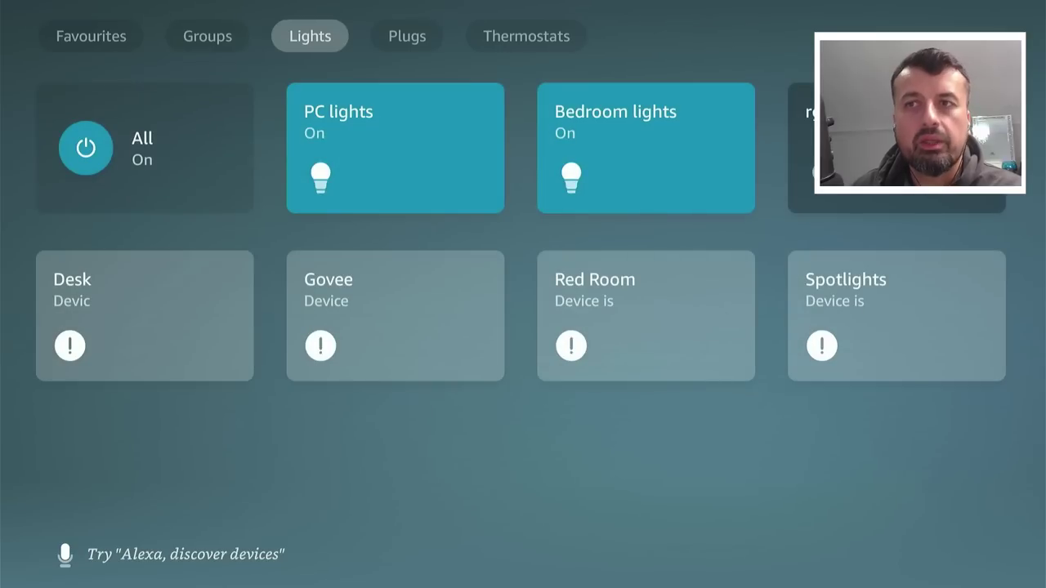
pyautogui.press('Right')
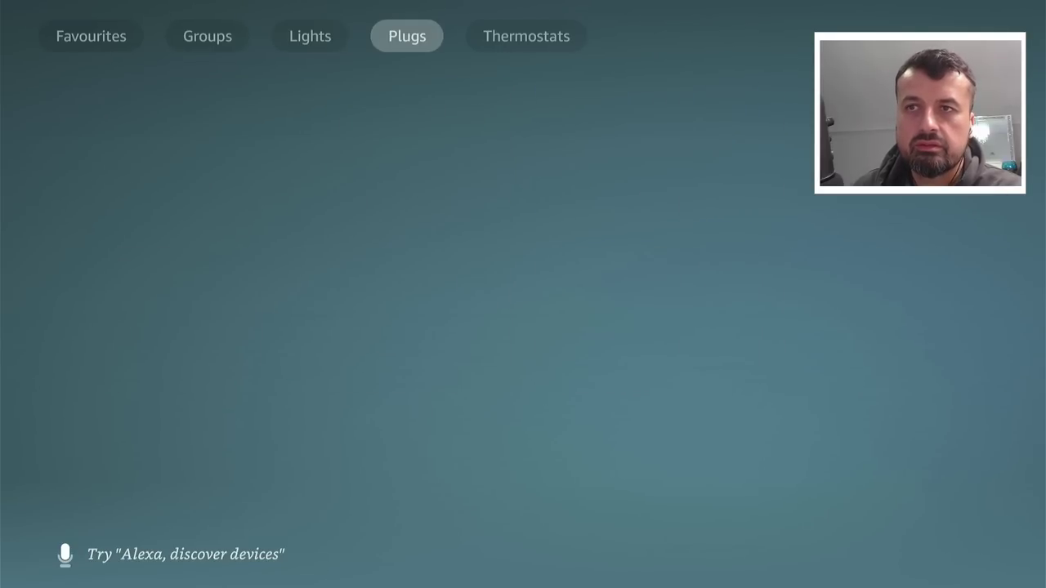
pyautogui.press('Right')
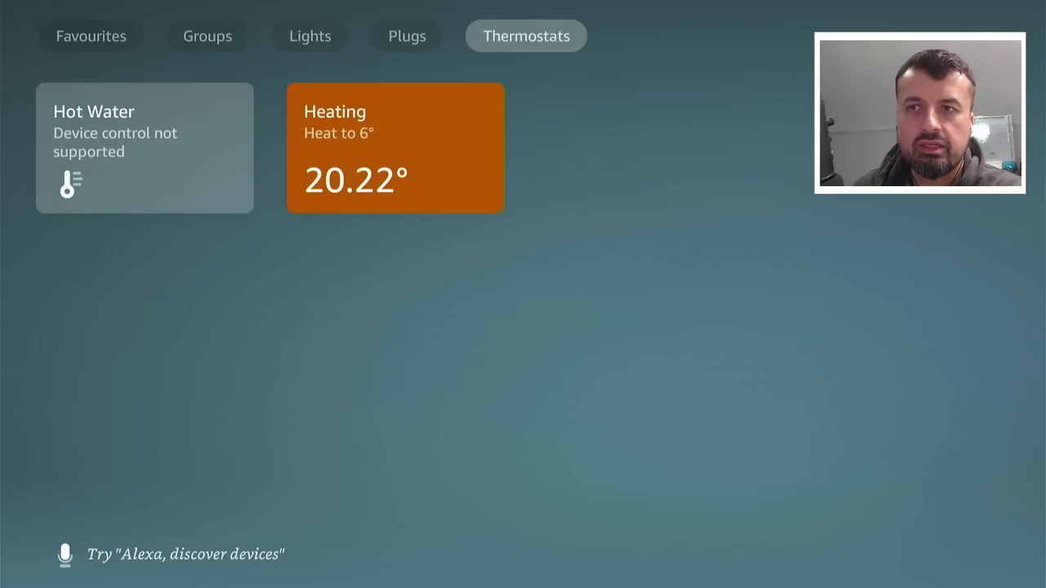
pyautogui.press('Left')
pyautogui.press('Left')
pyautogui.press('Left')
pyautogui.press('Left')
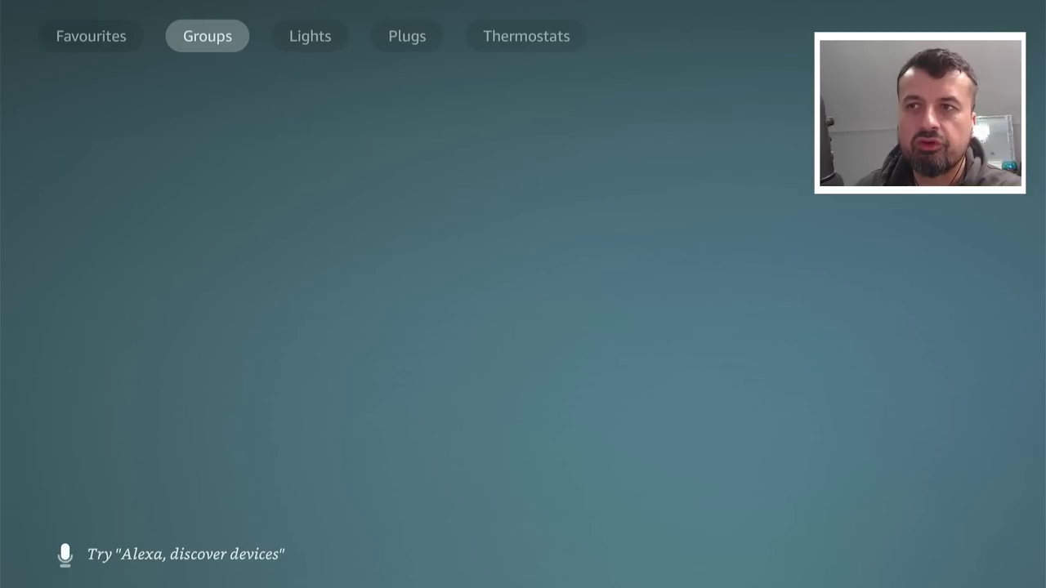
# Switch the Studio plug in the smart home favourites off and back on
pyautogui.press('Down')
pyautogui.press('Down')
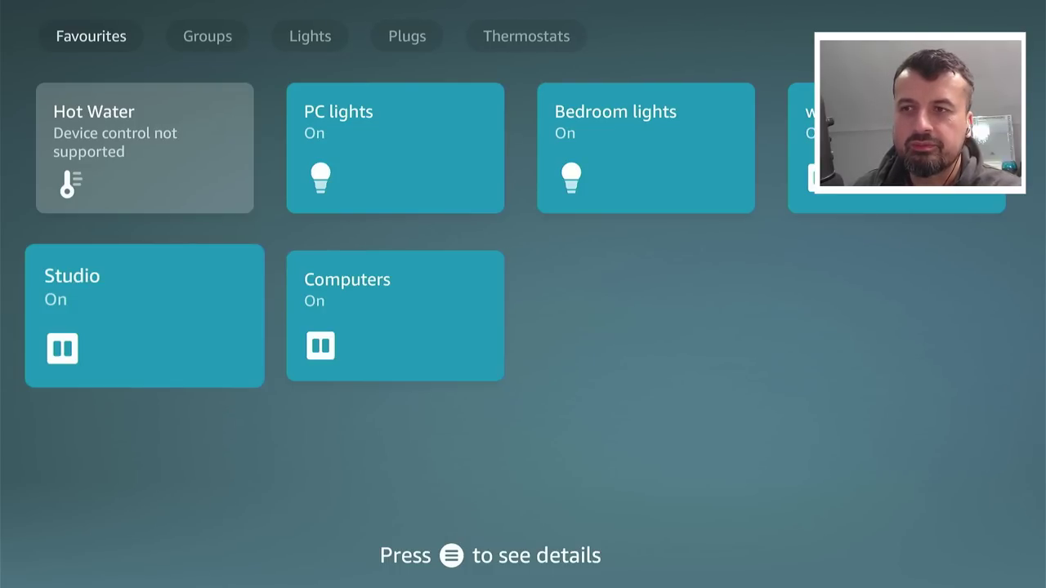
pyautogui.press('Return')
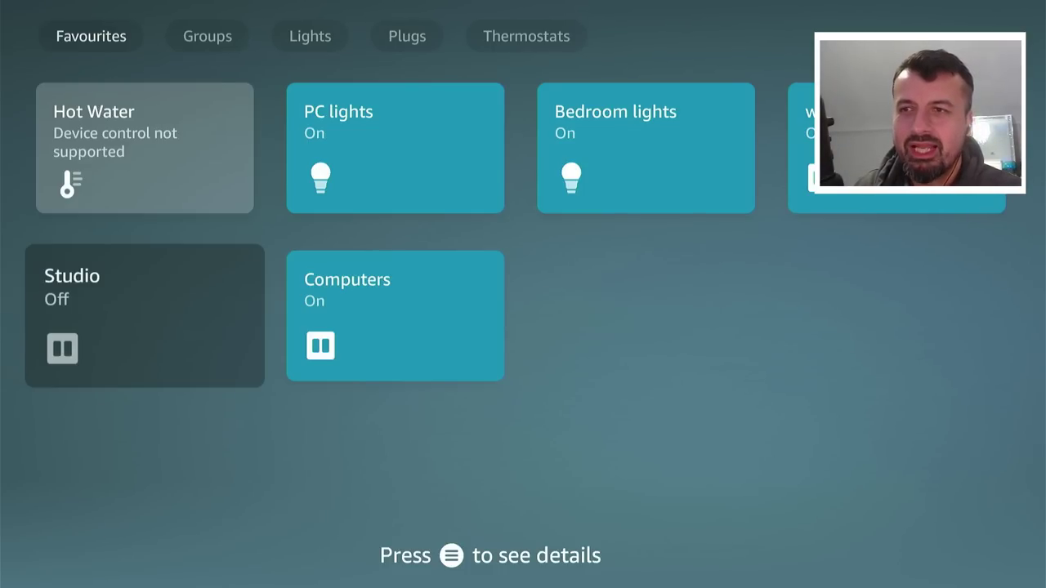
pyautogui.press('Return')
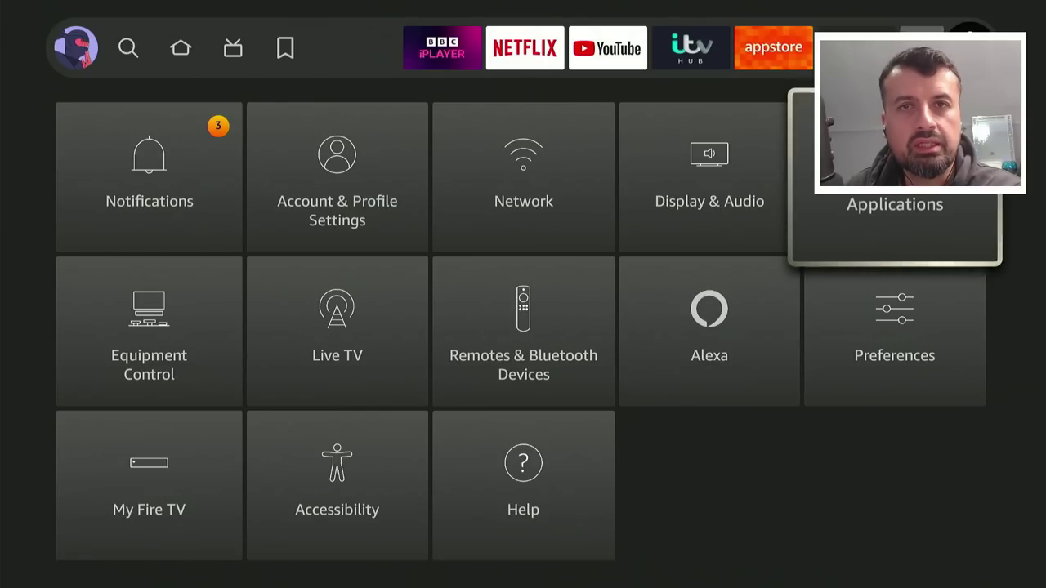
pyautogui.press('Left')
pyautogui.press('Left')
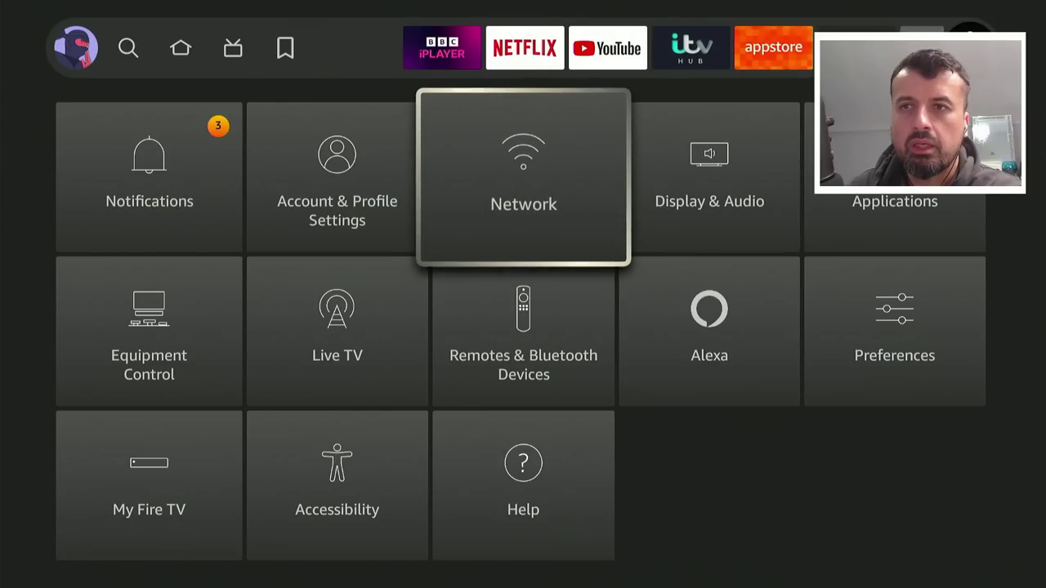
pyautogui.press('Right')
pyautogui.press('Right')
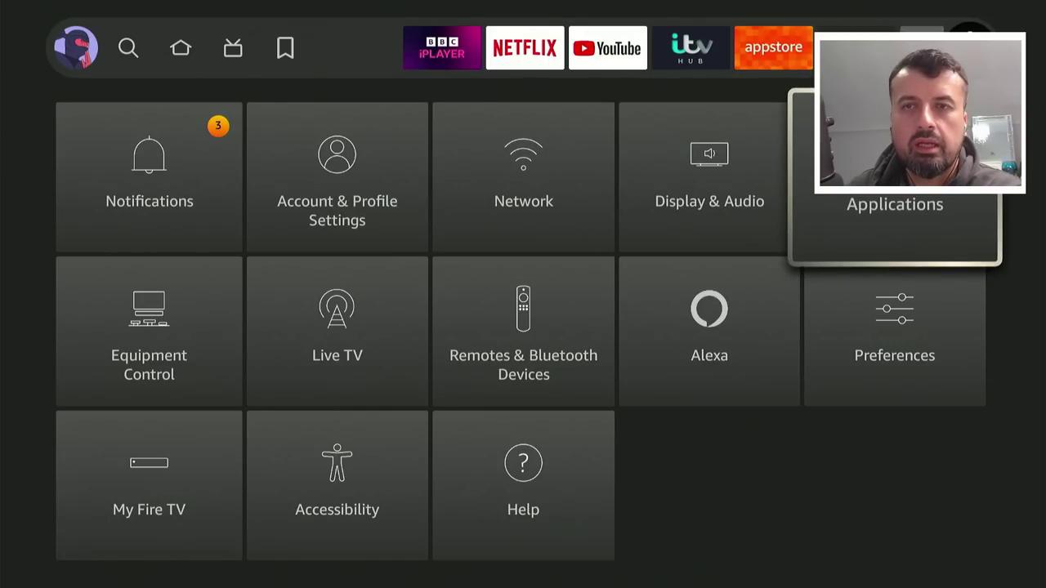
# Open the list of installed applications from the Applications settings and go to its Sort option
pyautogui.press('Return')
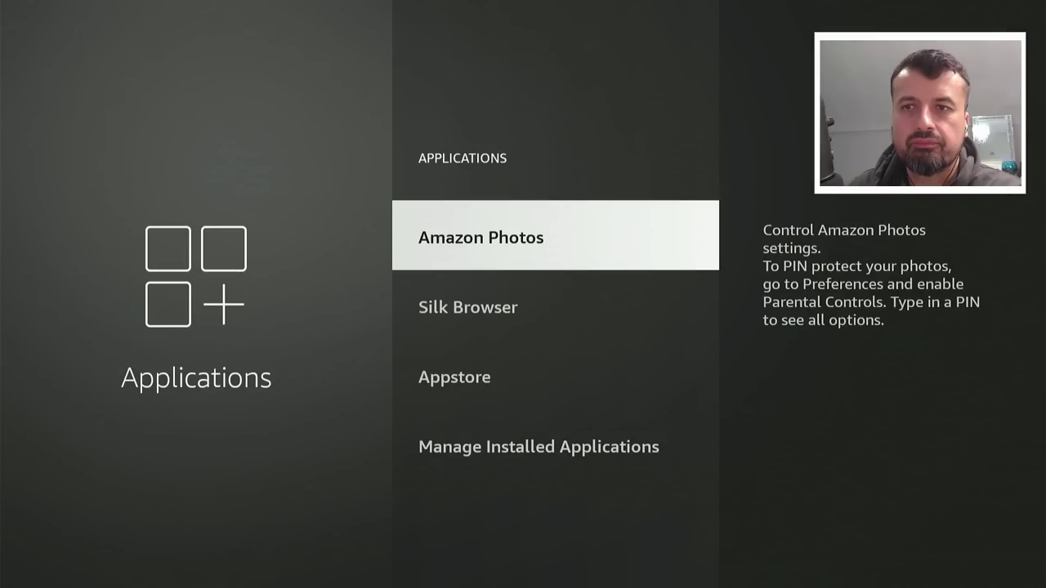
pyautogui.press('Down')
pyautogui.press('Down')
pyautogui.press('Down')
pyautogui.press('Return')
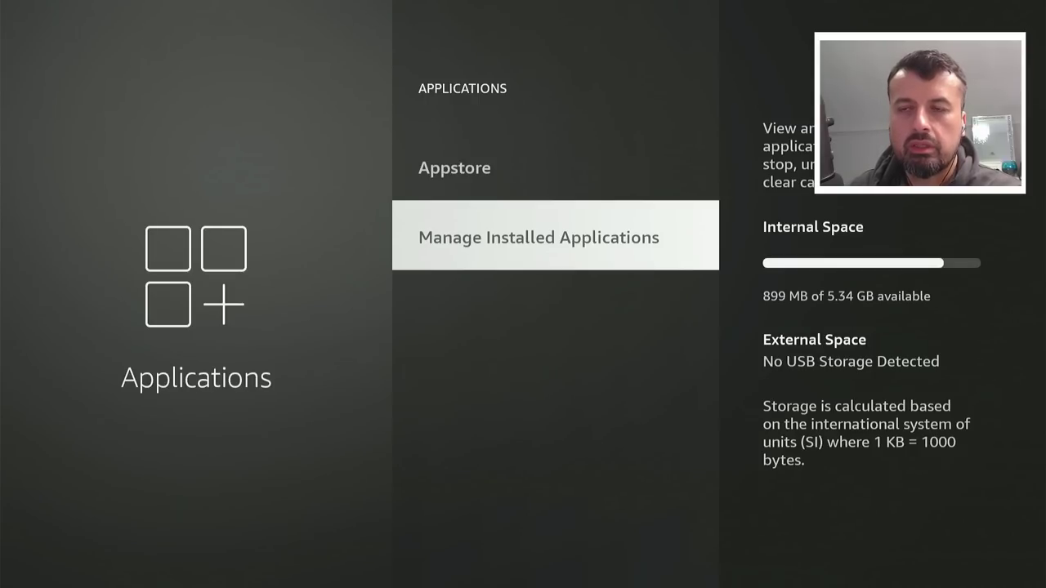
pyautogui.press('Return')
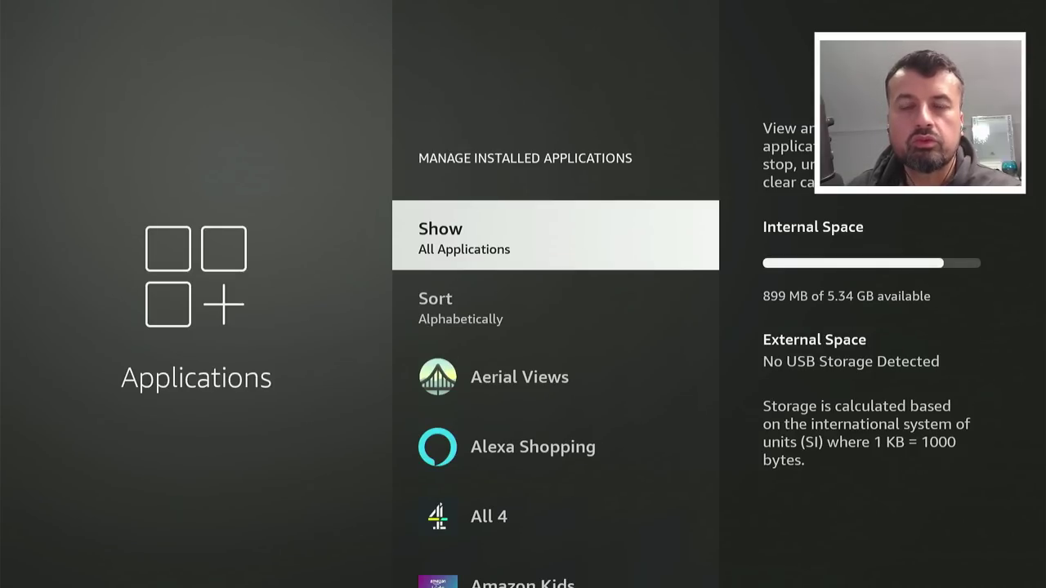
pyautogui.press('Down')
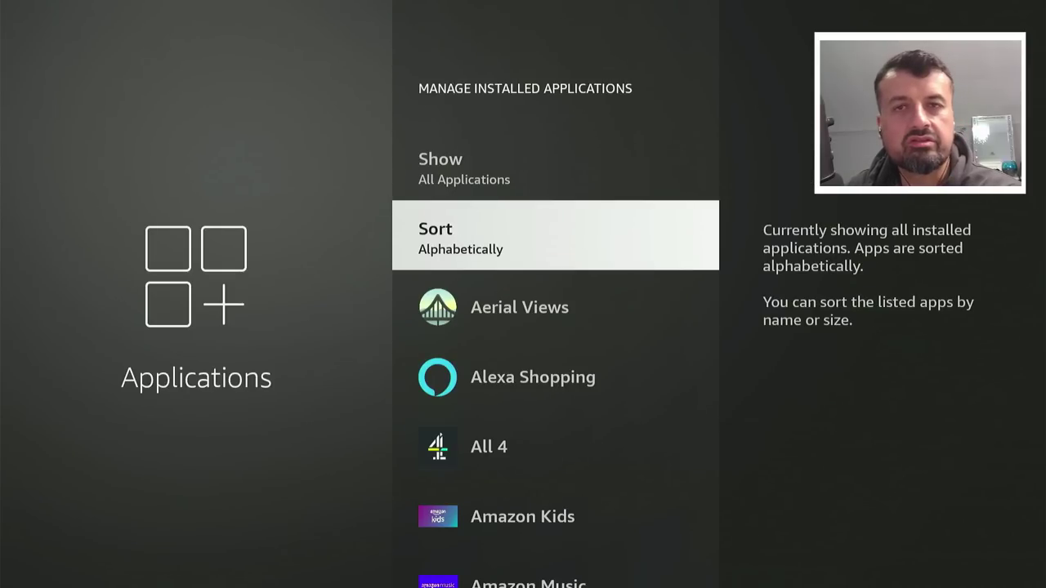
# Sort the installed applications by app size and review the storage details of the largest ones
pyautogui.press('Return')
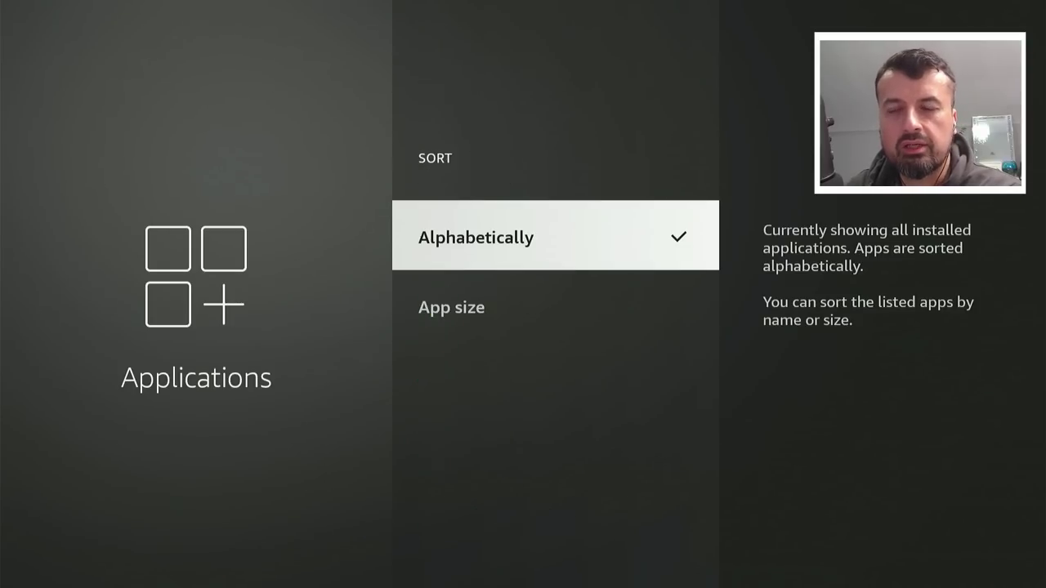
pyautogui.press('Down')
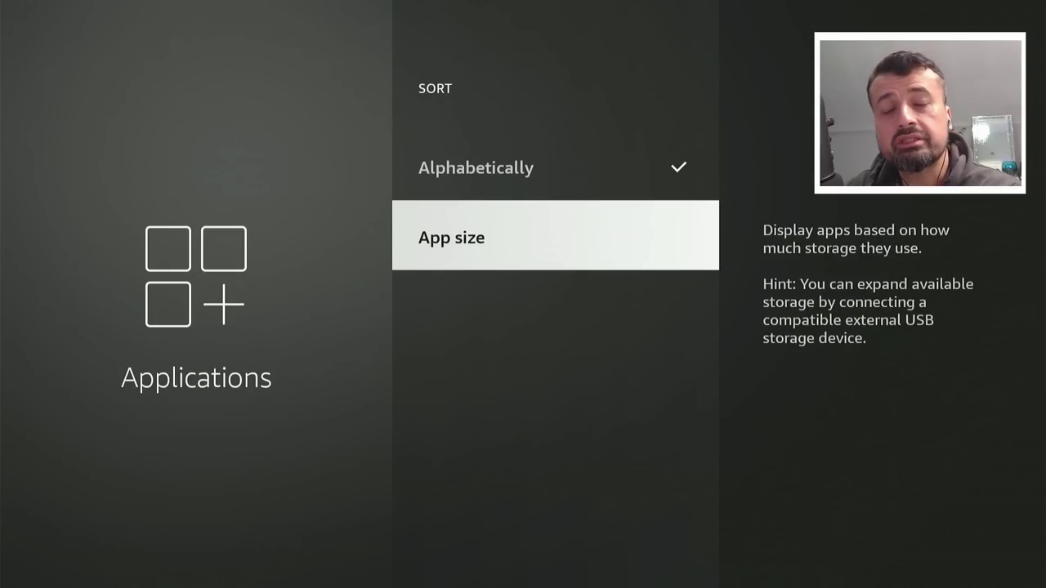
pyautogui.press('Return')
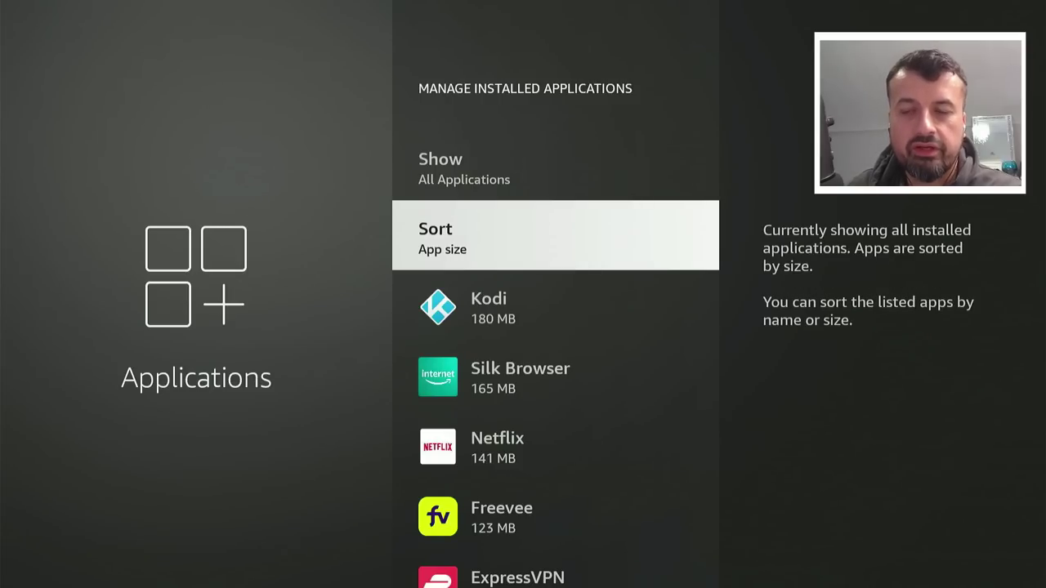
pyautogui.press('Down')
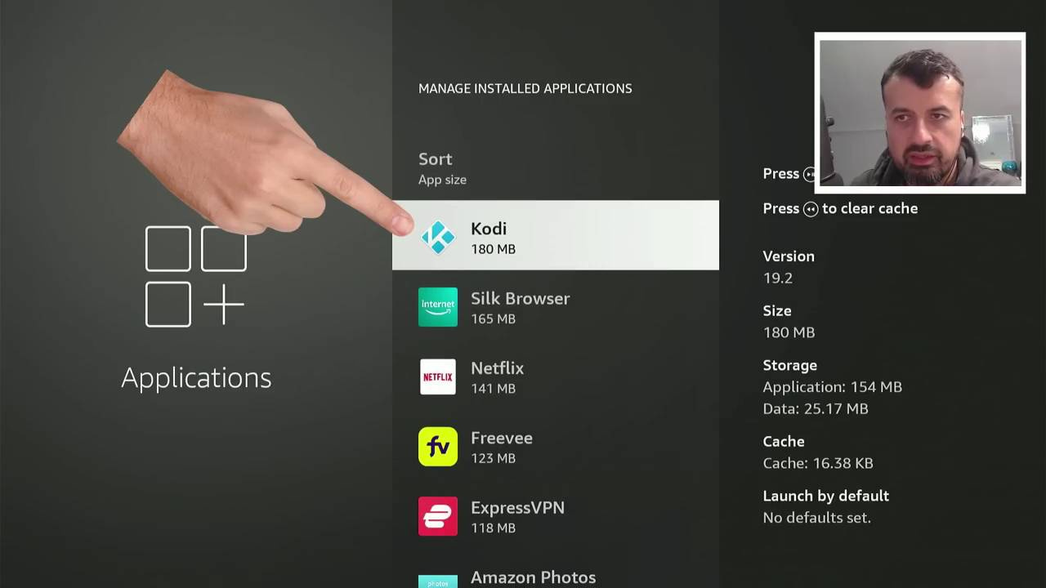
pyautogui.press('Down')
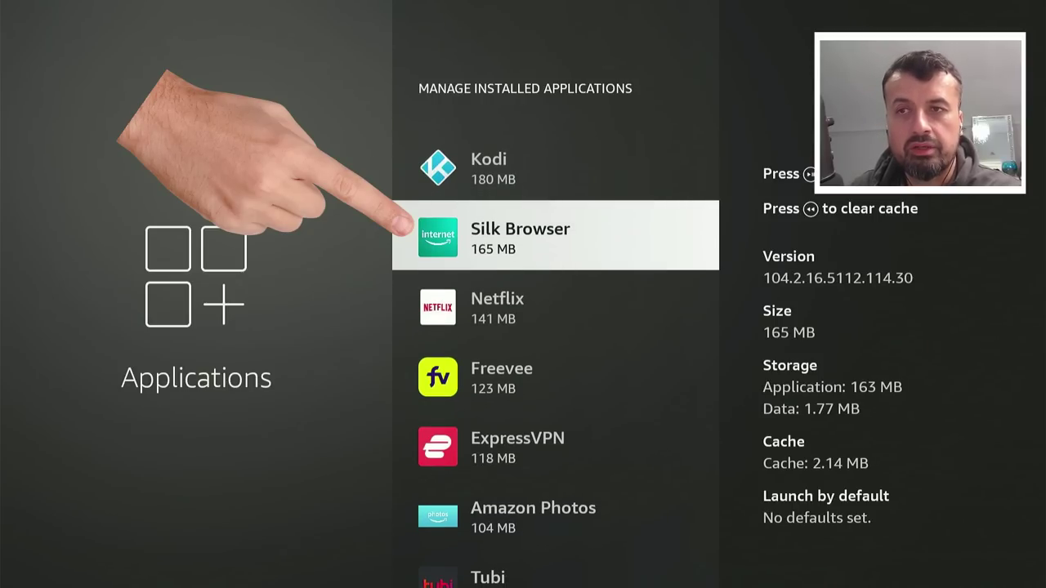
pyautogui.press('Down')
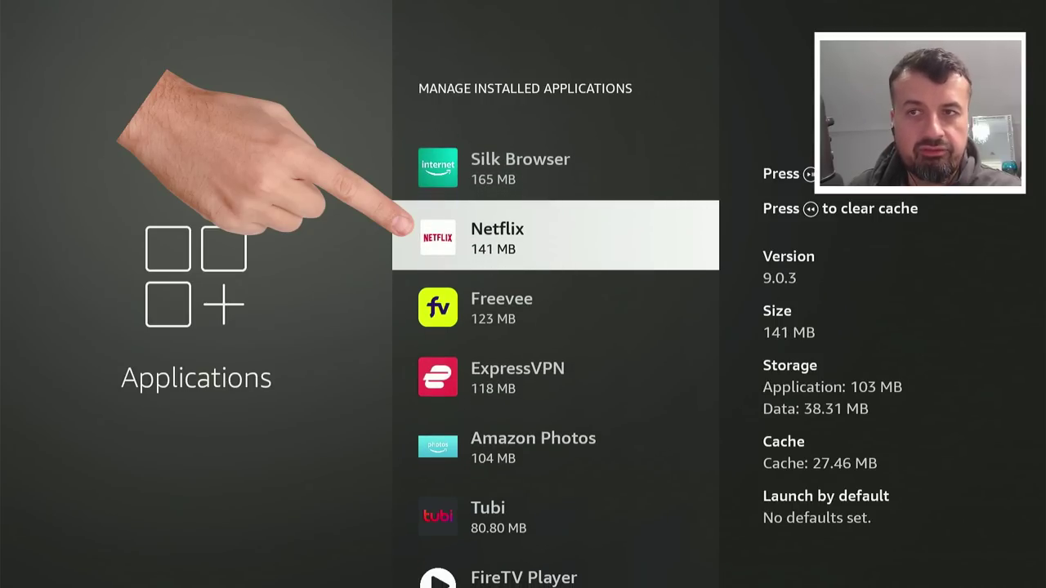
pyautogui.press('Down')
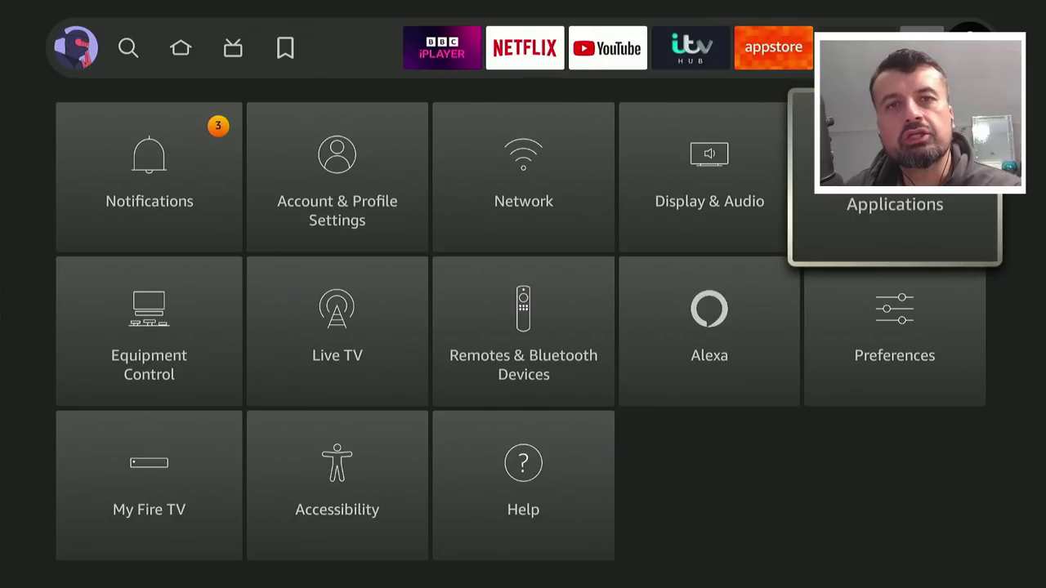
# Go to the Network settings, look through the available networks and check the status of the connected MI5van05 network
pyautogui.press('Left')
pyautogui.press('Left')
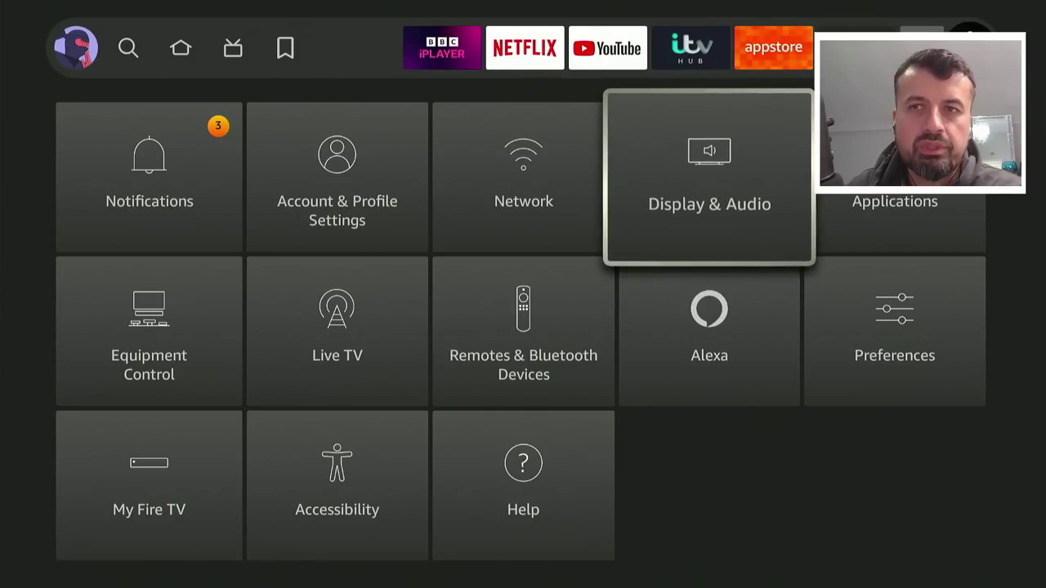
pyautogui.press('Return')
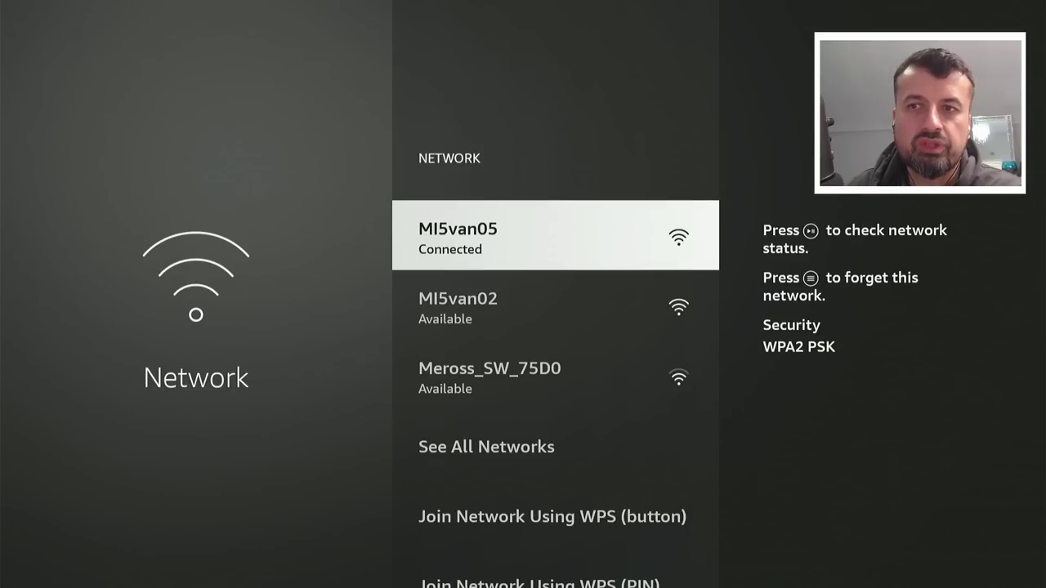
pyautogui.press('Down')
pyautogui.press('Down')
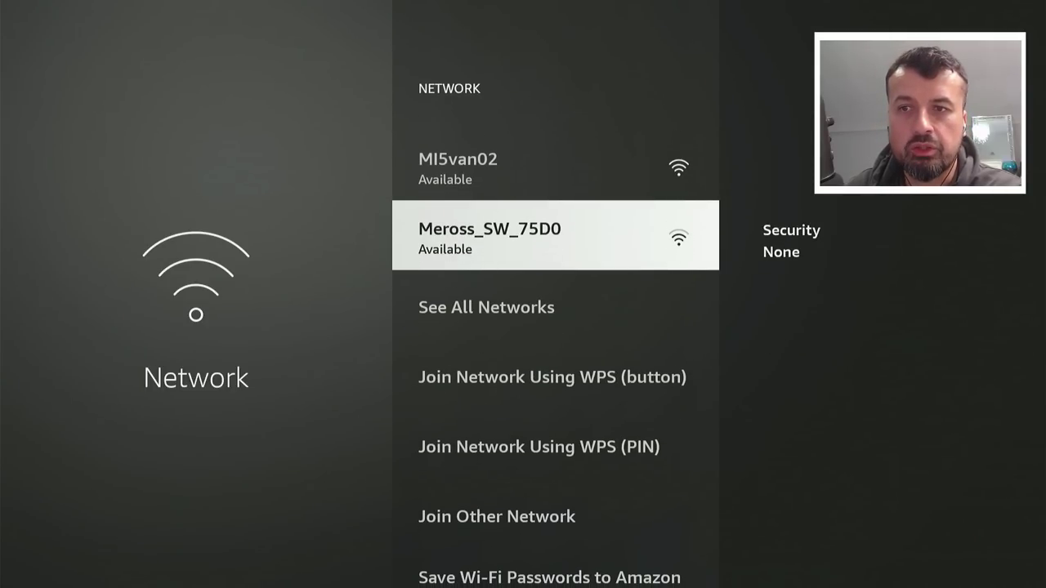
pyautogui.press('Up')
pyautogui.press('Up')
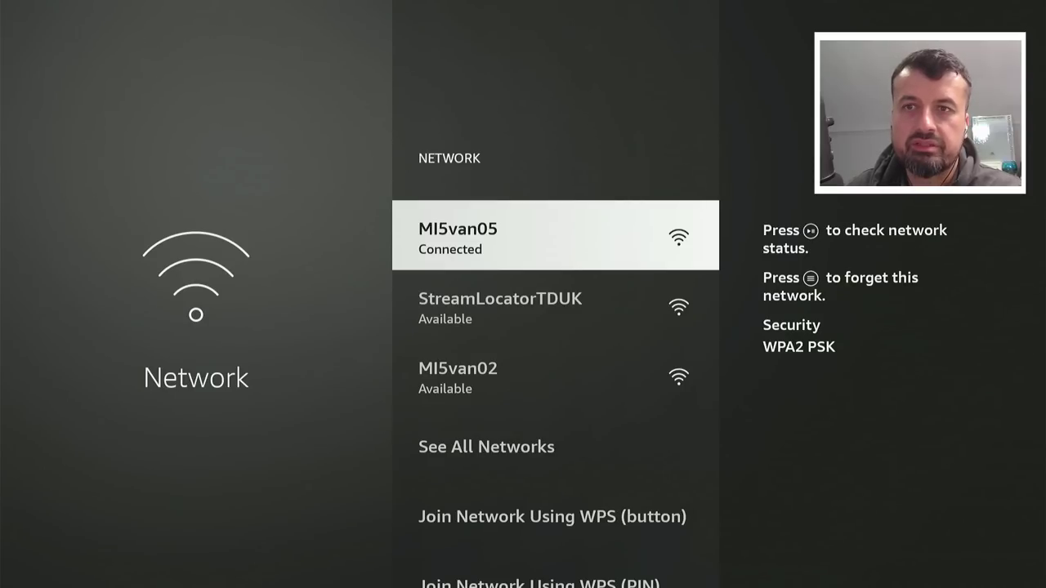
pyautogui.press('space')
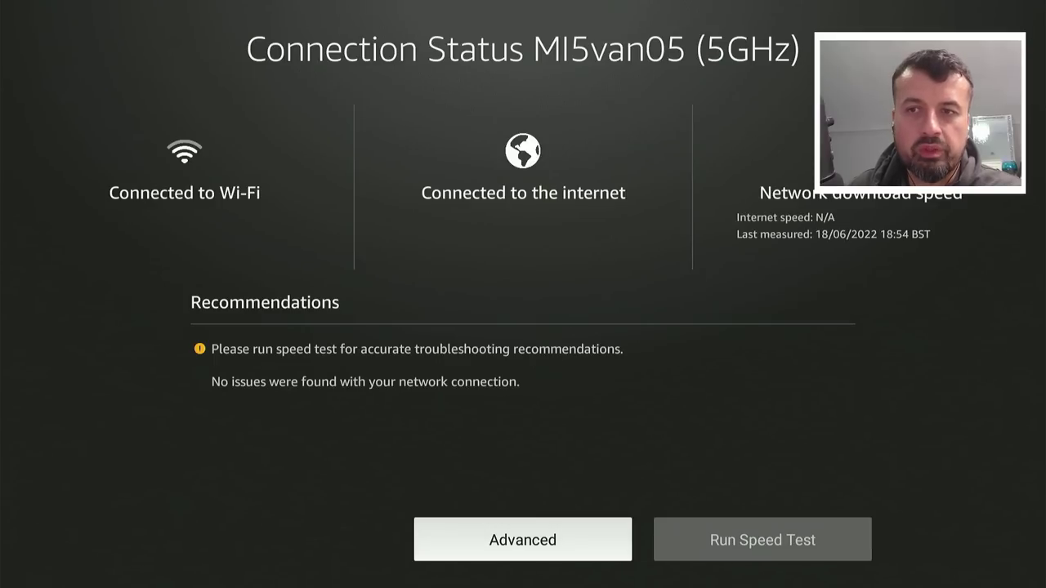
# Run a speed test on the MI5van05 connection and open its advanced network status
pyautogui.press('Right')
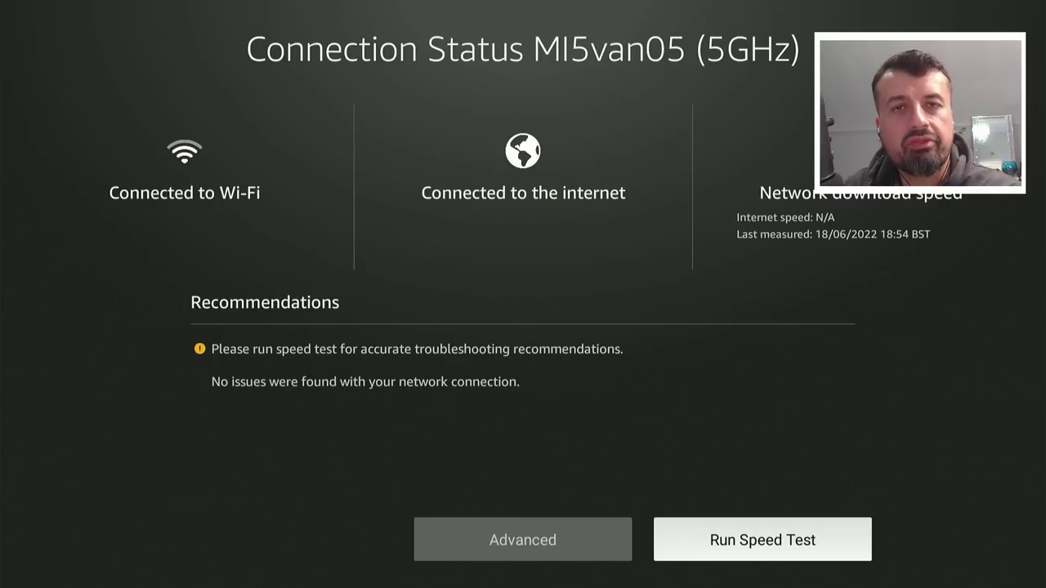
pyautogui.press('Left')
pyautogui.press('Right')
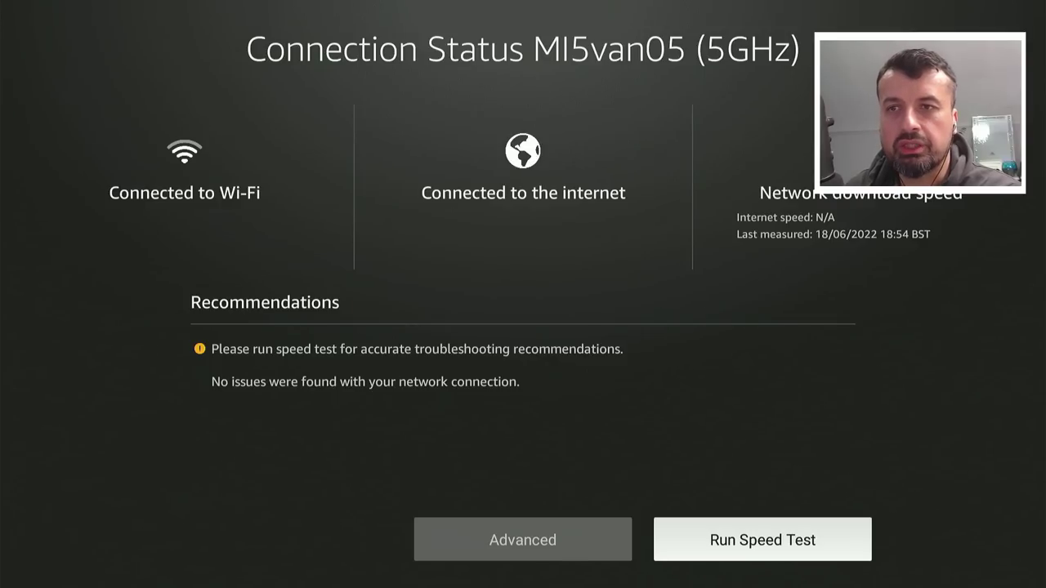
pyautogui.press('Left')
pyautogui.press('Right')
pyautogui.press('Return')
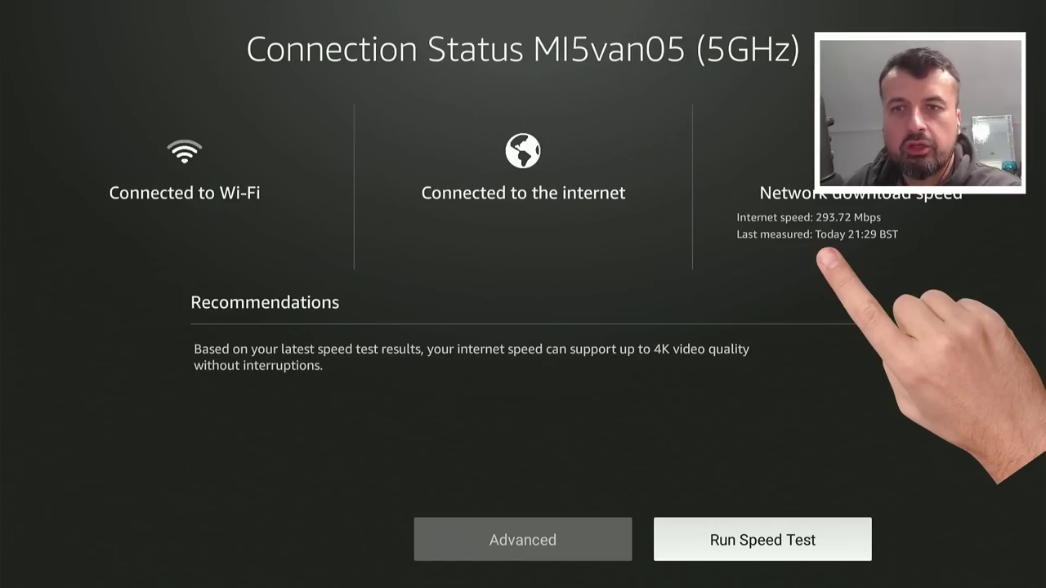
pyautogui.press('Left')
pyautogui.press('Return')
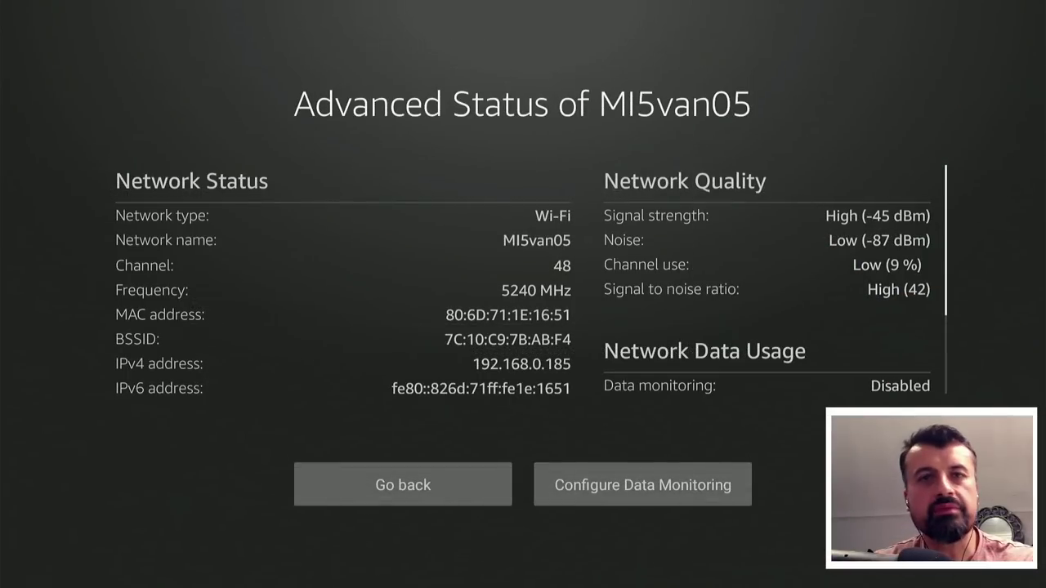